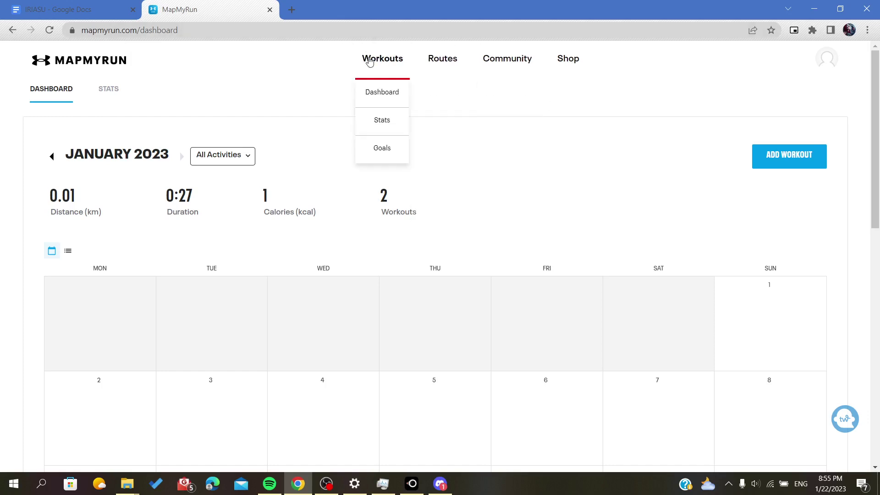
Open the Routes overview and highlight the Create Your Own Route and Discover A New Route descriptions
click(431, 62)
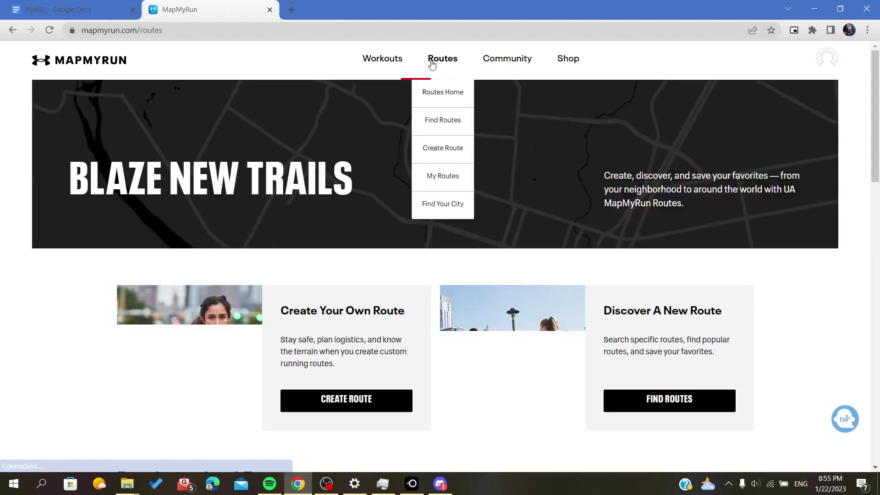
scroll(2, 338, down, 8)
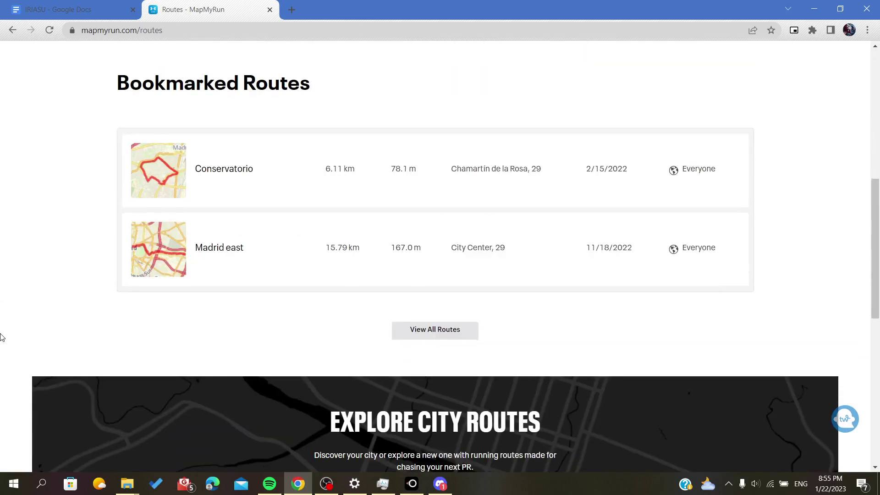
scroll(53, 272, up, 3)
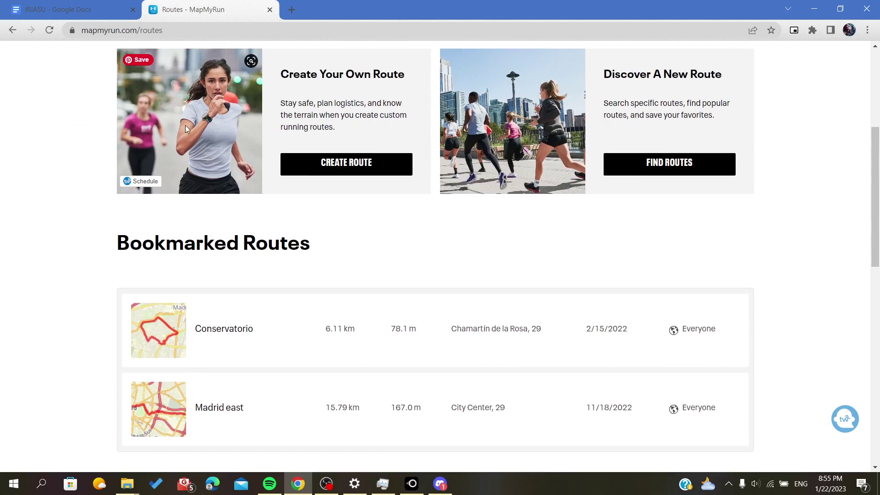
drag(285, 83, 416, 97)
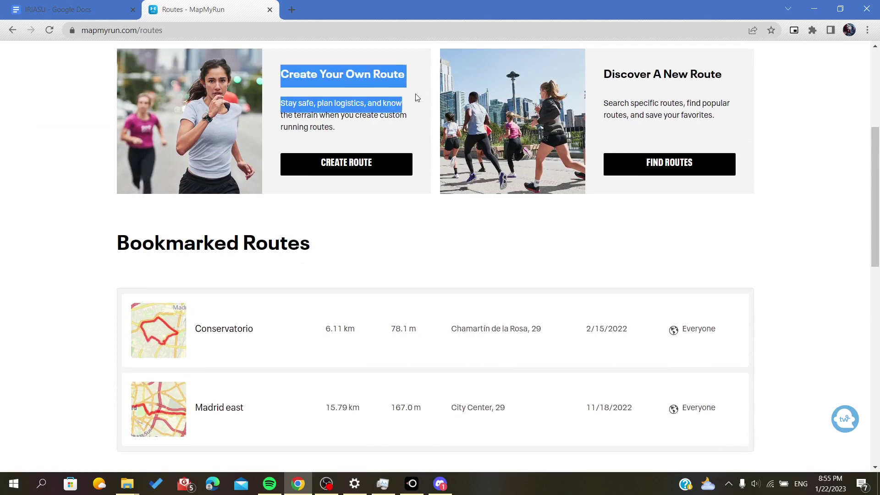
drag(606, 74, 754, 95)
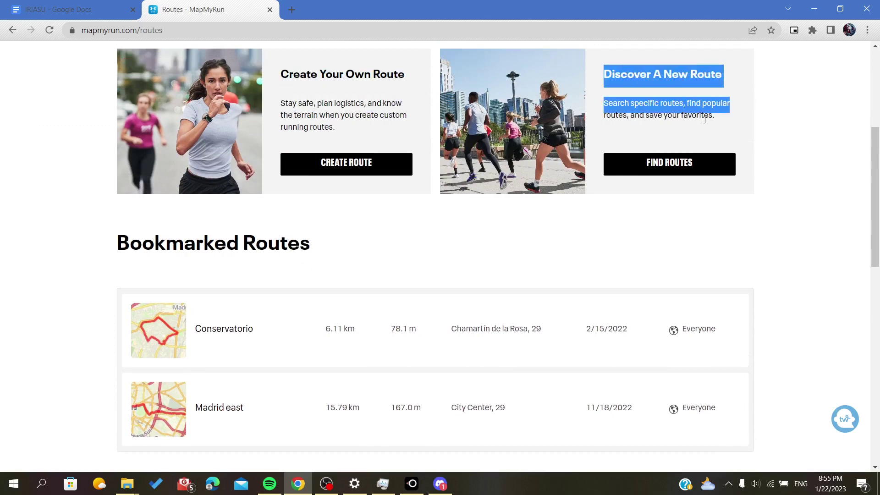
scroll(706, 120, up, 1)
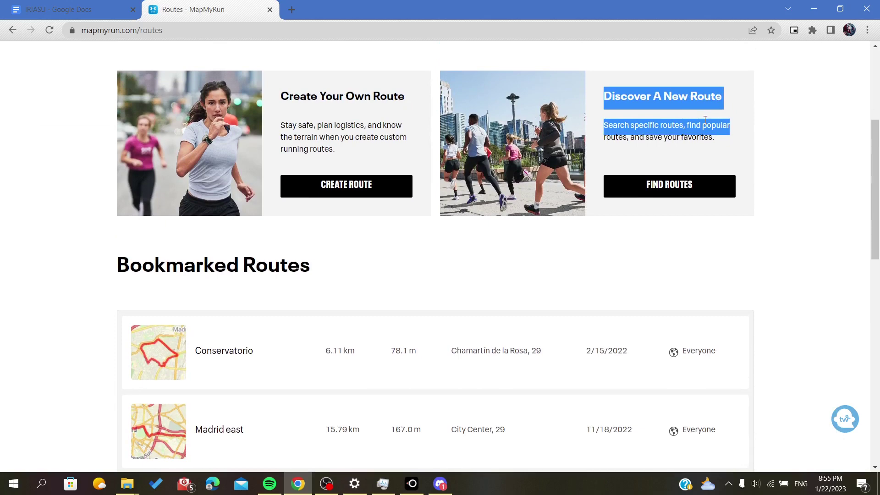
Look over the bookmarked Conservatorio and Madrid east routes and re-highlight the Discover A New Route description
click(191, 294)
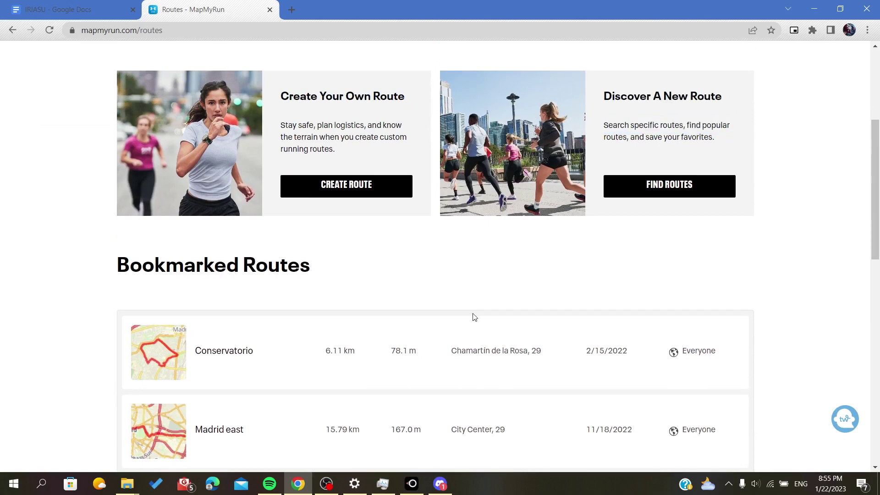
scroll(474, 318, down, 1)
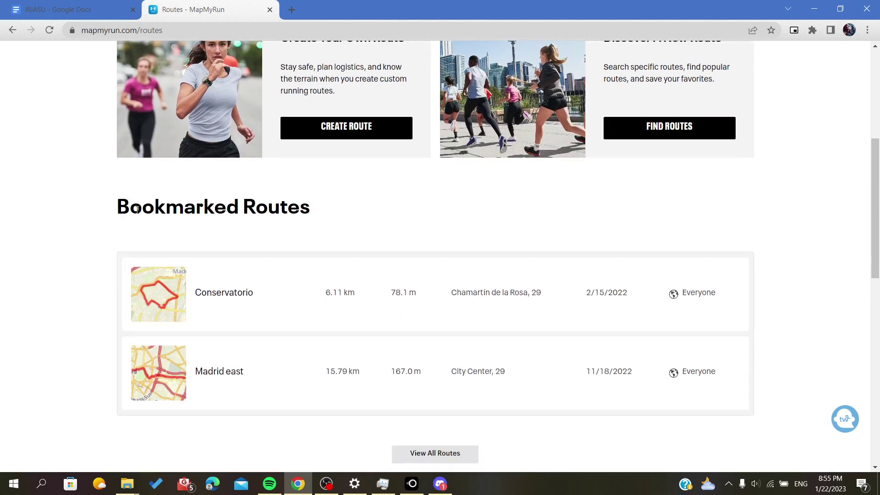
scroll(142, 276, up, 5)
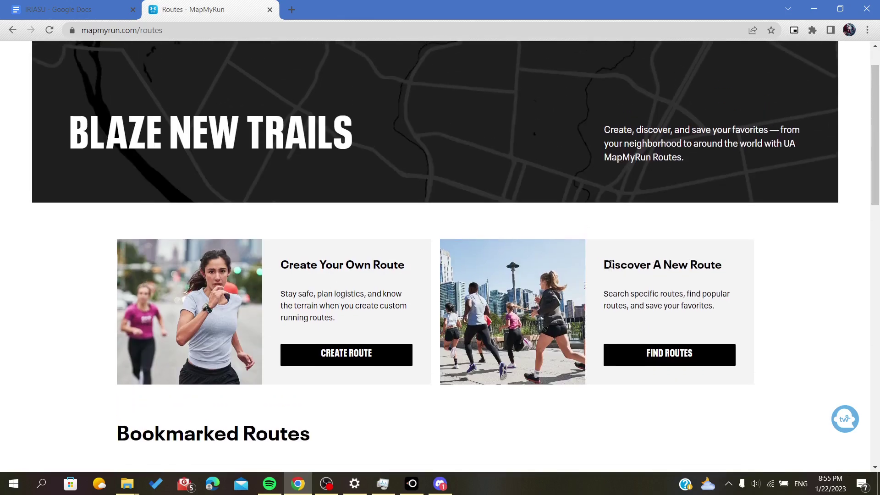
drag(611, 264, 765, 288)
click(785, 281)
scroll(782, 281, down, 1)
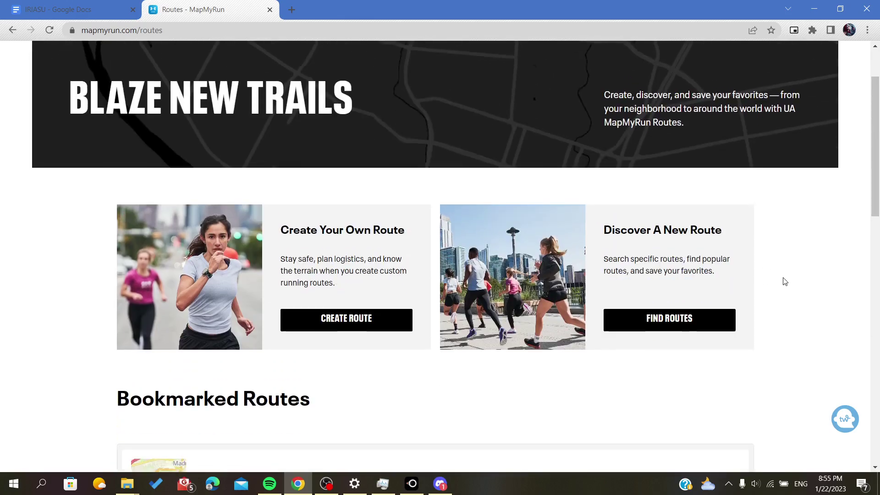
On the Find Routes page, search for routes with Canada as the location
click(645, 320)
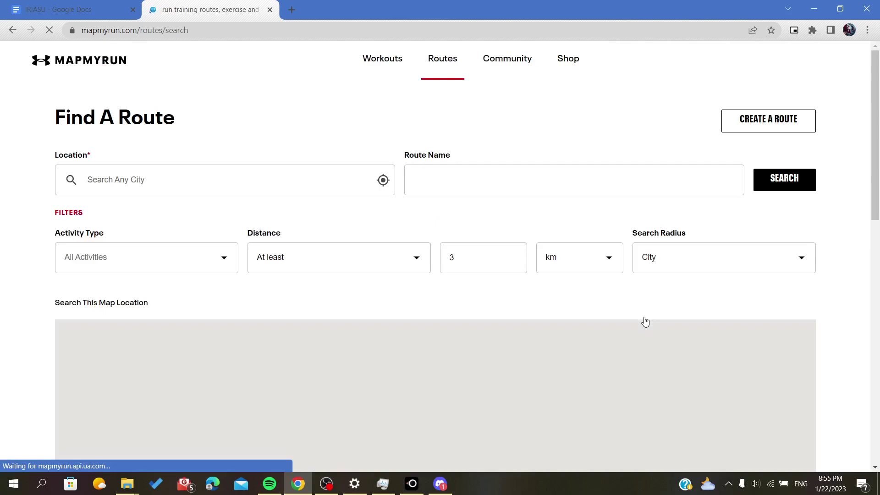
scroll(20, 306, down, 3)
scroll(20, 306, down, 5)
scroll(20, 305, up, 8)
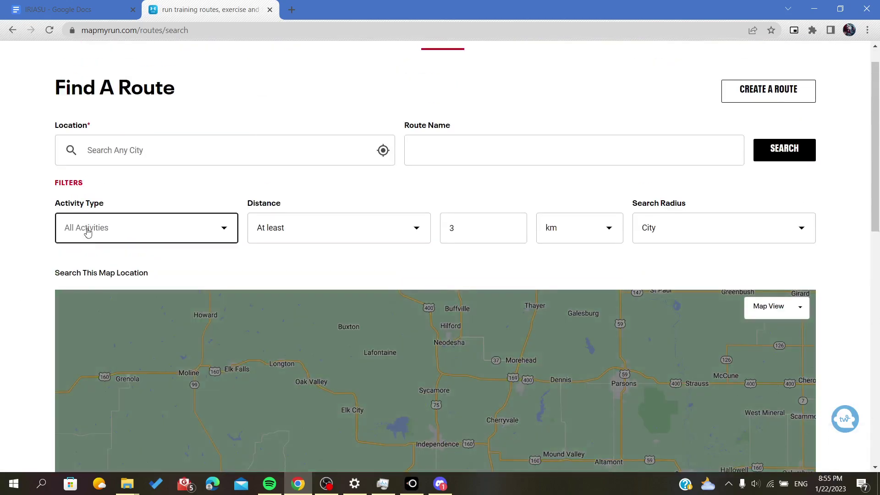
click(126, 156)
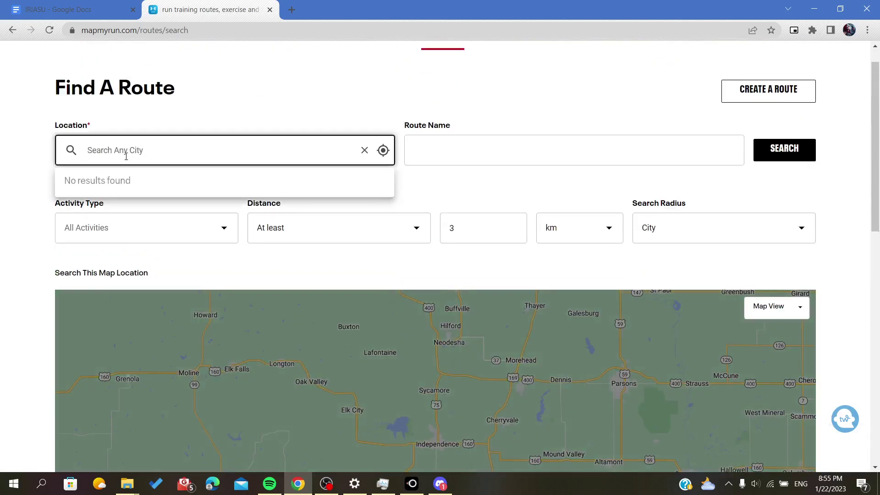
text(cana)
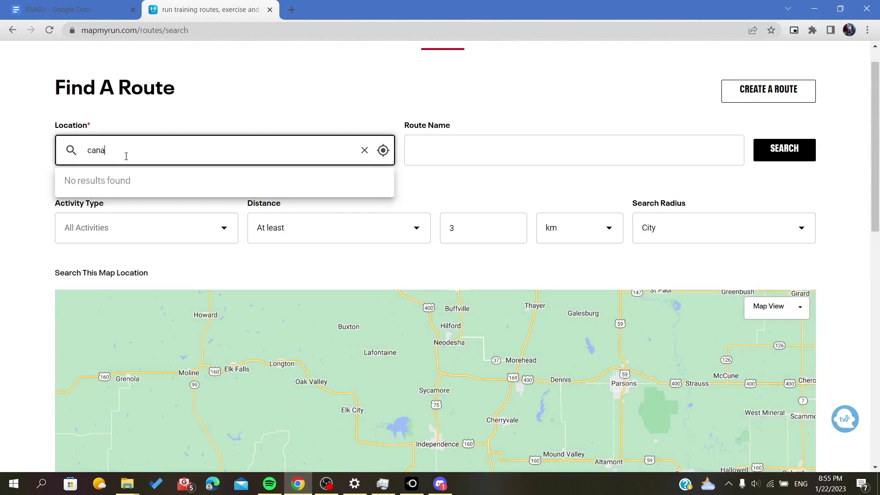
text(da)
click(94, 179)
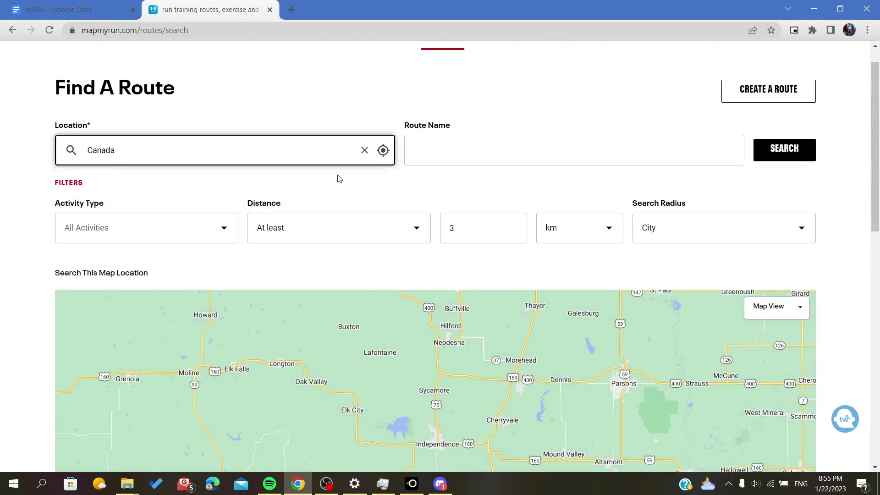
click(762, 146)
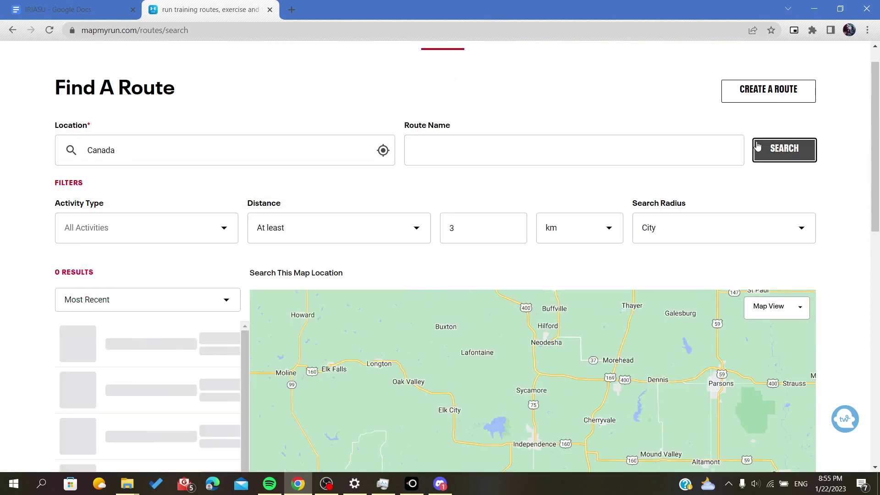
Rerun the Canada route search, which still returns no results
scroll(2, 295, down, 2)
scroll(2, 295, up, 3)
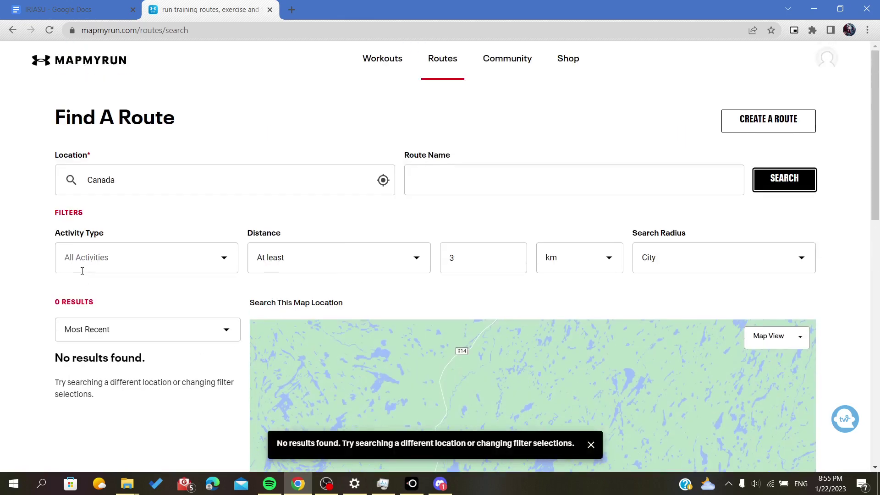
click(180, 176)
double_click(179, 176)
click(179, 210)
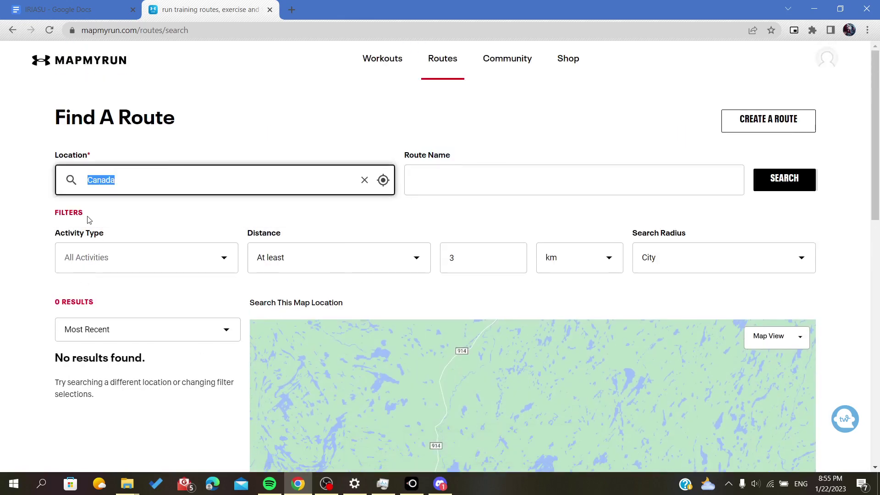
click(797, 189)
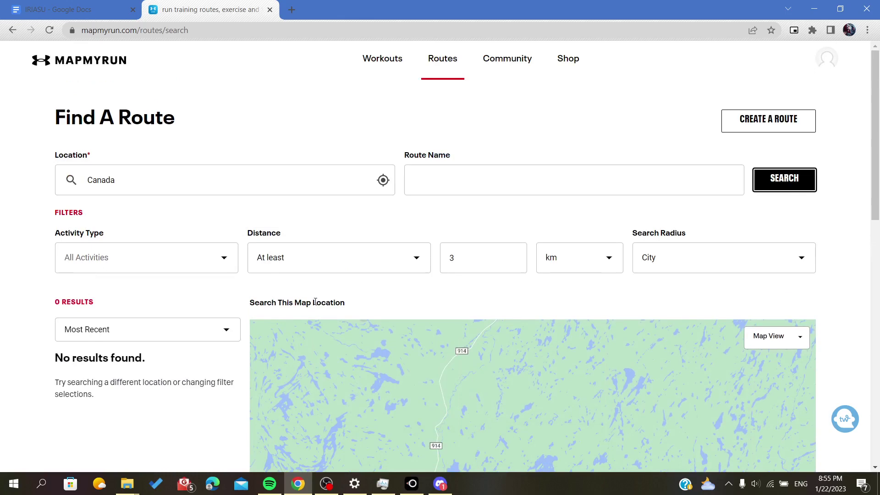
Replace Canada with Spain as the search location using the 'sp' suggestions
click(153, 186)
double_click(154, 187)
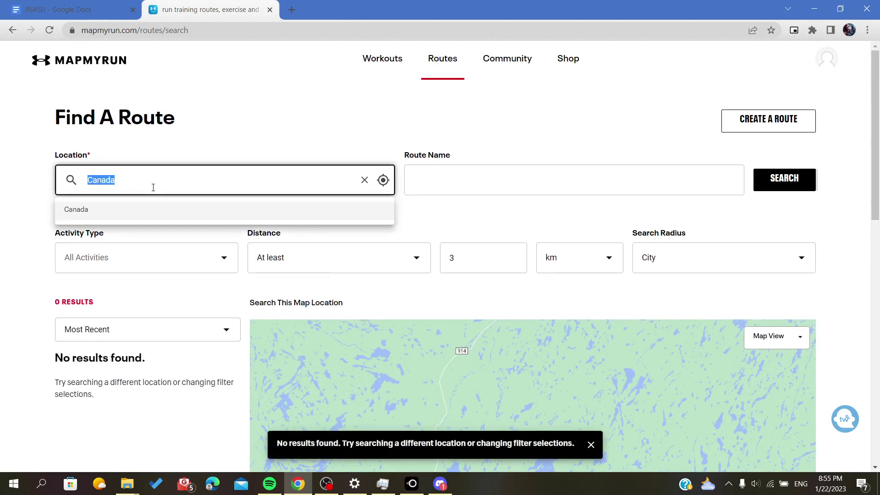
text(spain)
click(119, 210)
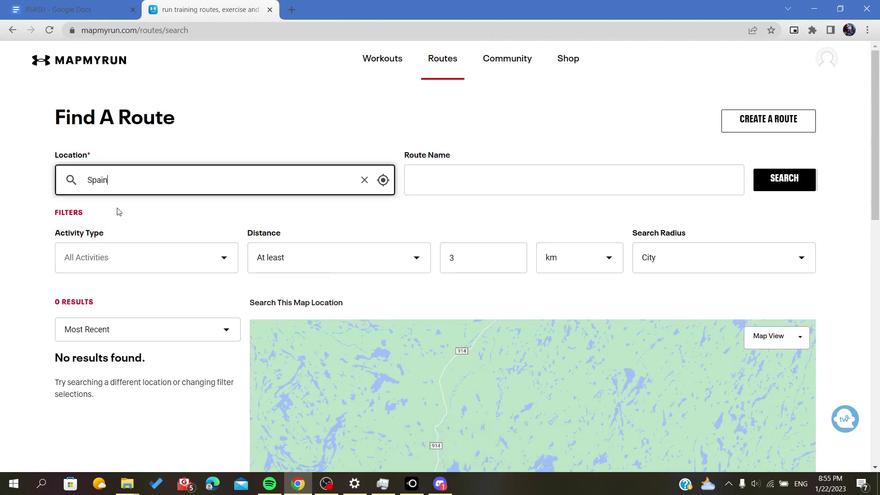
Search routes in Spain and sort the results by Shortest Distance
click(802, 178)
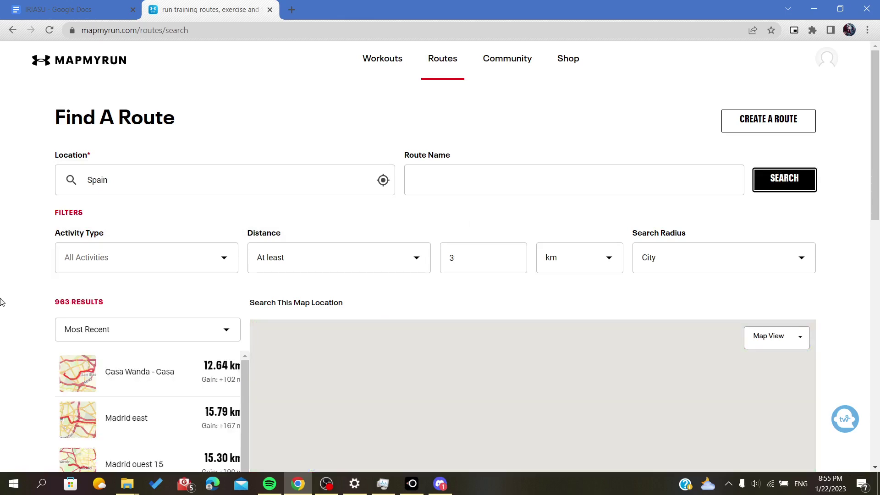
scroll(14, 298, down, 4)
click(175, 137)
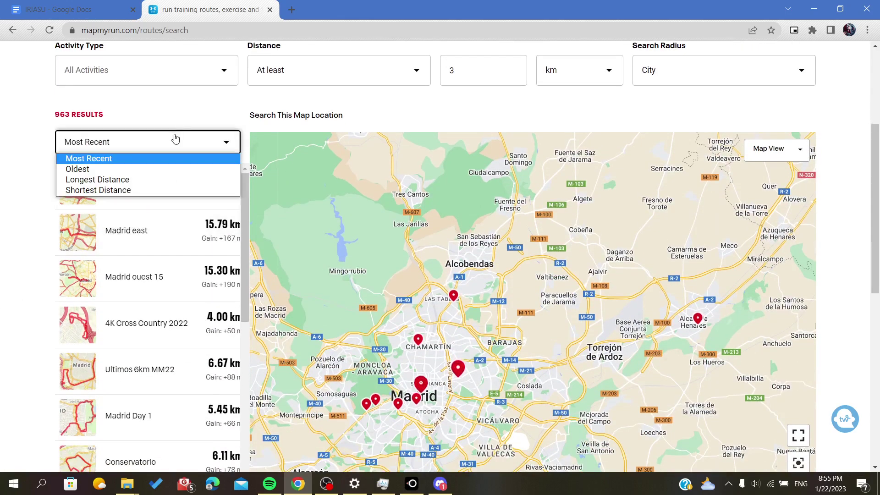
click(45, 149)
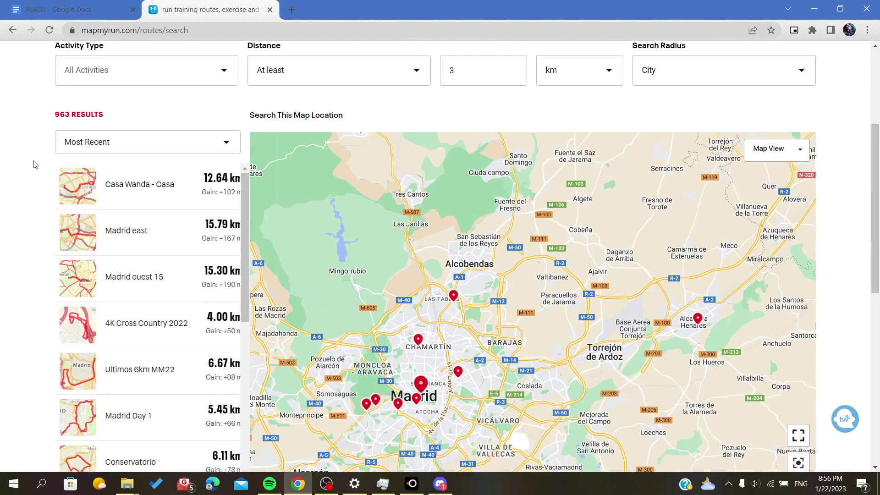
click(117, 144)
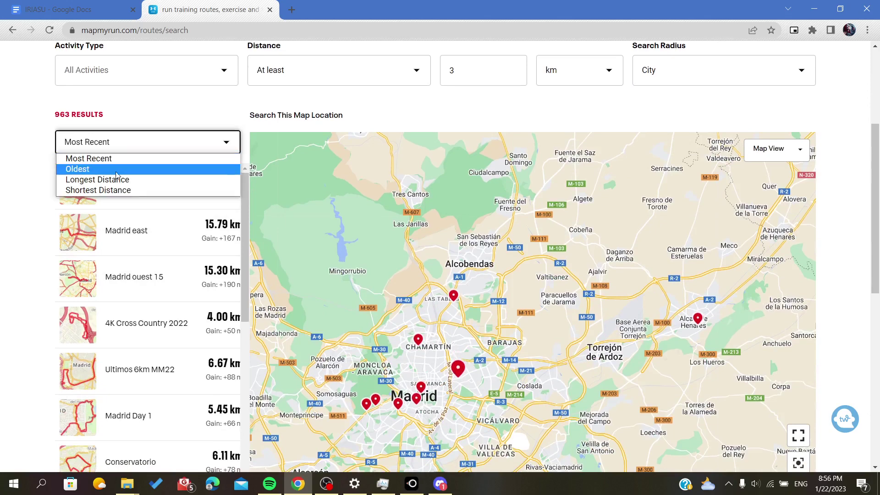
click(109, 191)
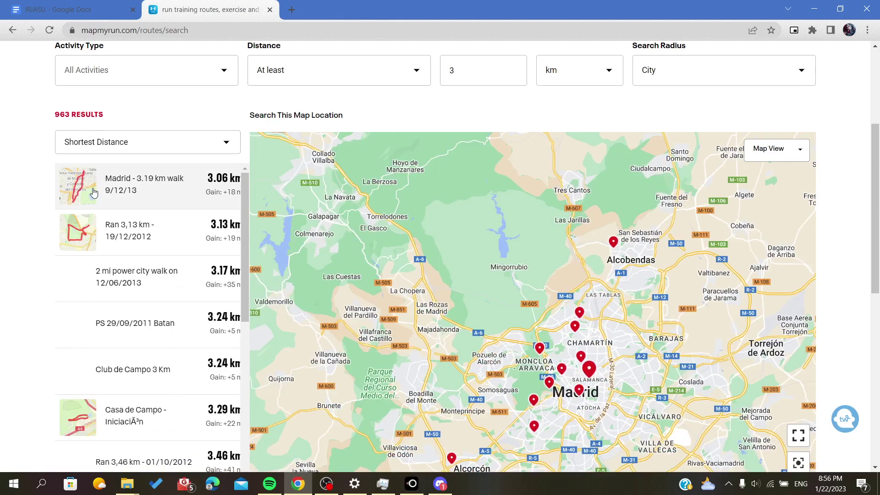
Open the 'Madrid - 3.19 km walk 9/12/13' result and scroll through its route page
click(87, 189)
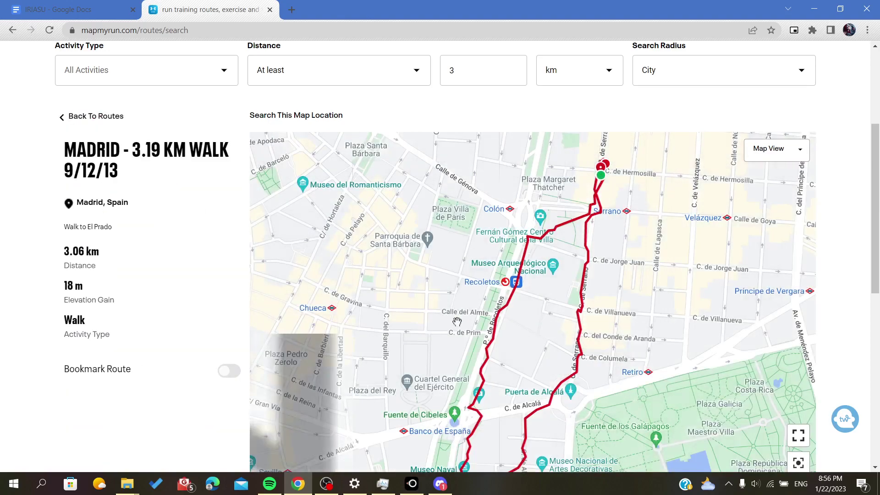
scroll(609, 293, down, 2)
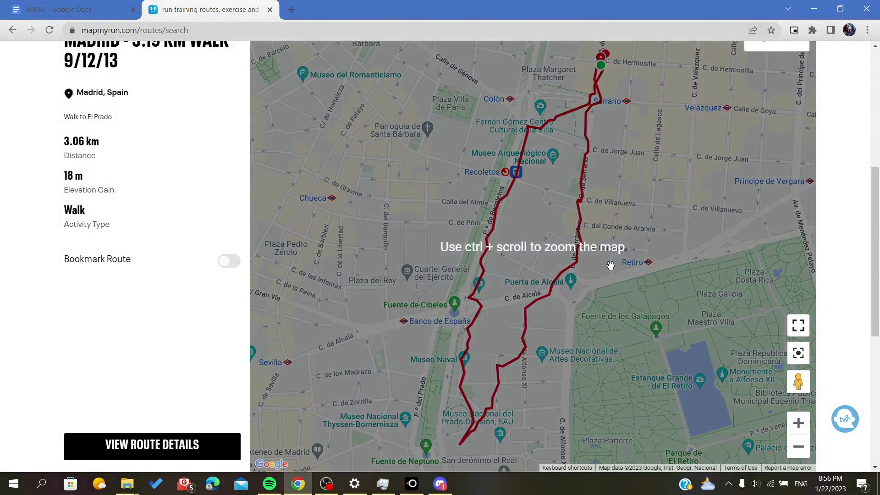
ctrl+scroll(602, 299, down, 1)
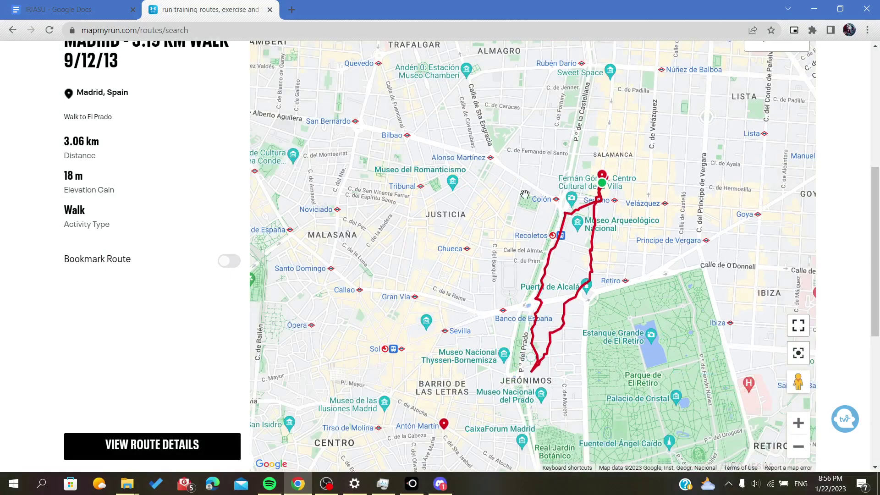
scroll(452, 353, up, 5)
scroll(453, 352, down, 7)
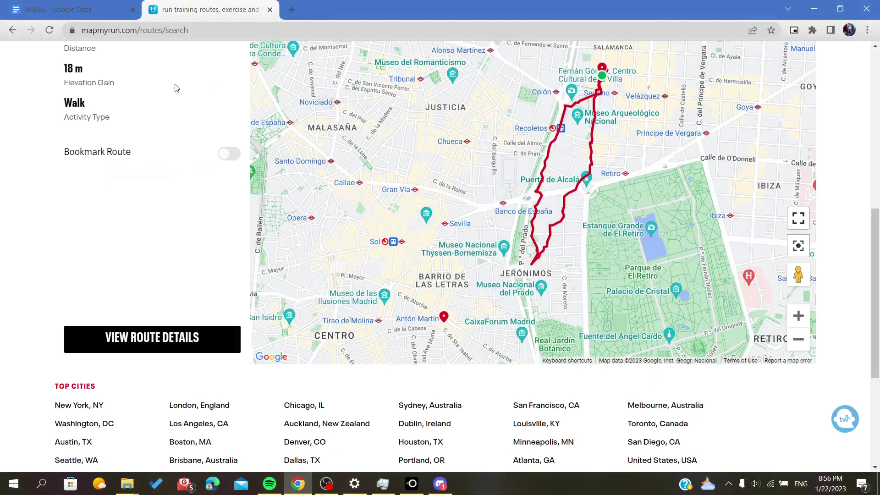
scroll(163, 95, up, 7)
scroll(132, 261, down, 3)
scroll(131, 260, down, 4)
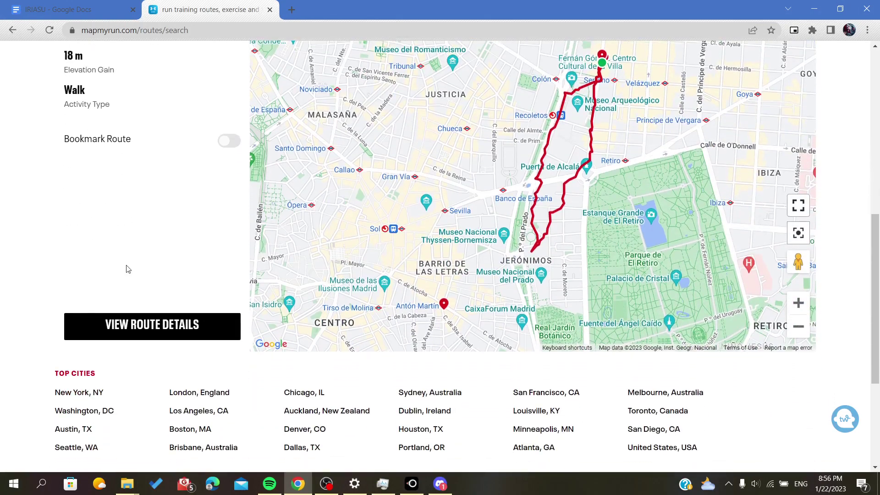
Open the Madrid 3.19 km walk's details page and select its URL in the Share Route dialog
click(87, 324)
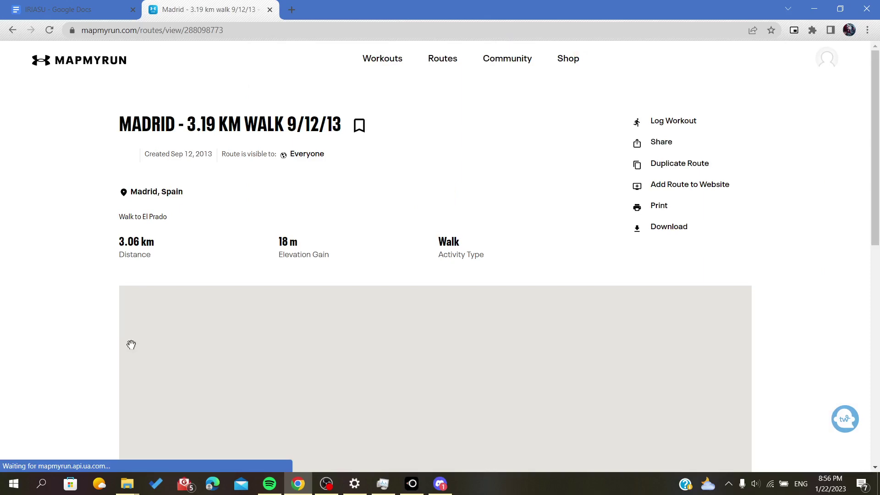
scroll(117, 317, down, 5)
scroll(115, 309, up, 6)
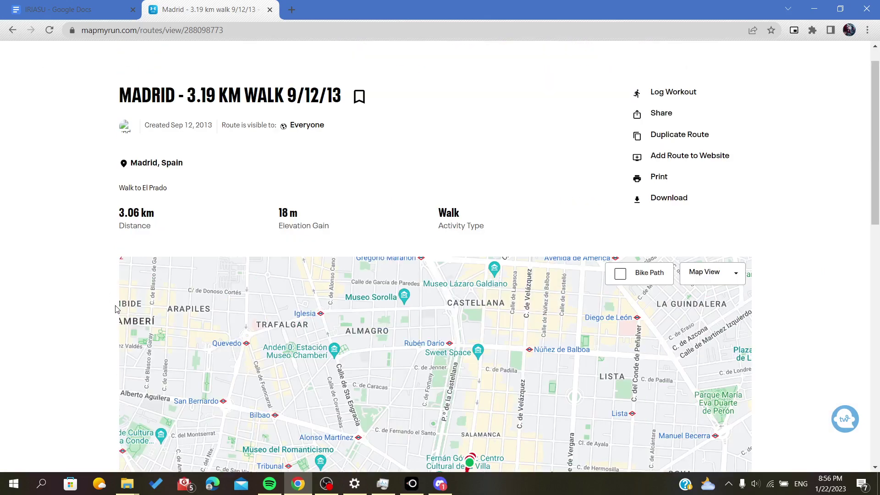
scroll(116, 310, down, 6)
scroll(116, 310, up, 7)
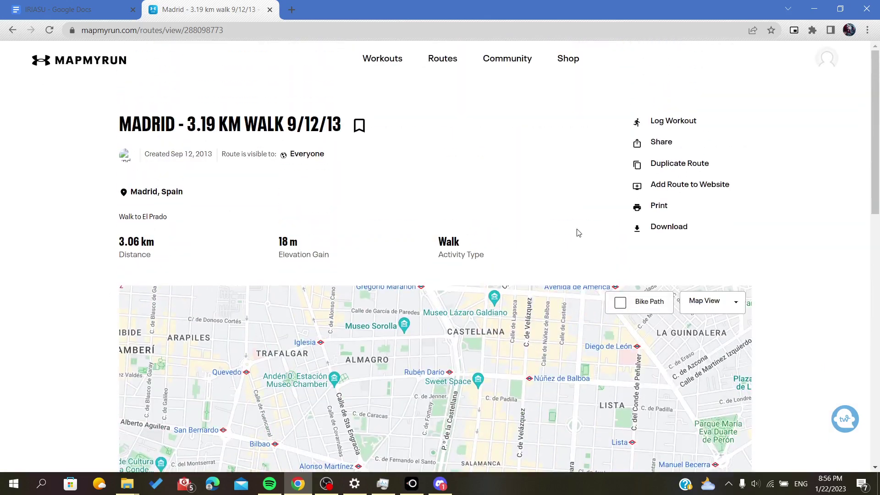
click(656, 143)
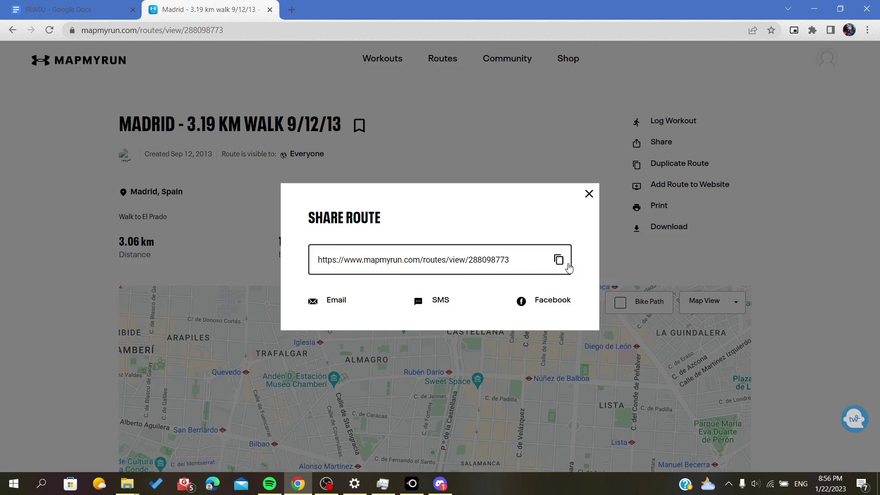
click(497, 263)
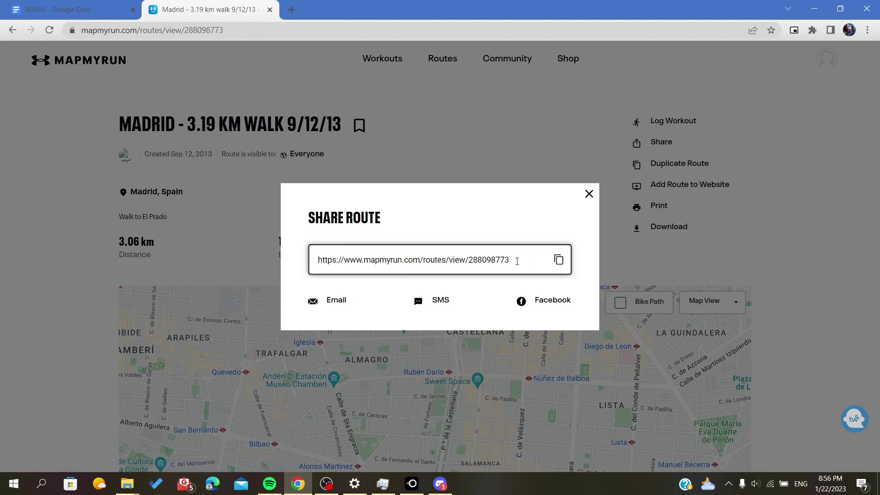
Dismiss the Share Route dialog and bookmark 'Madrid - 3.19 km Walk 9/12/13' via its title icon
click(232, 291)
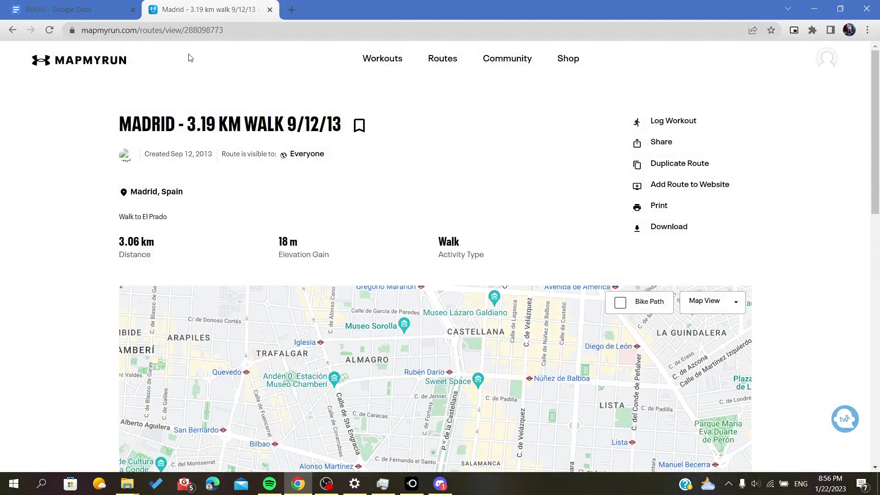
drag(224, 30, 61, 31)
click(72, 113)
scroll(7, 199, down, 10)
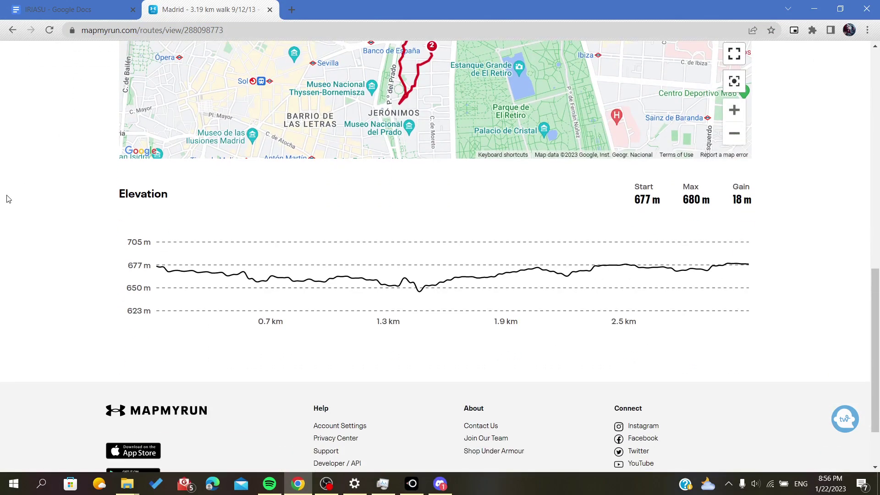
scroll(7, 198, down, 2)
scroll(7, 199, up, 15)
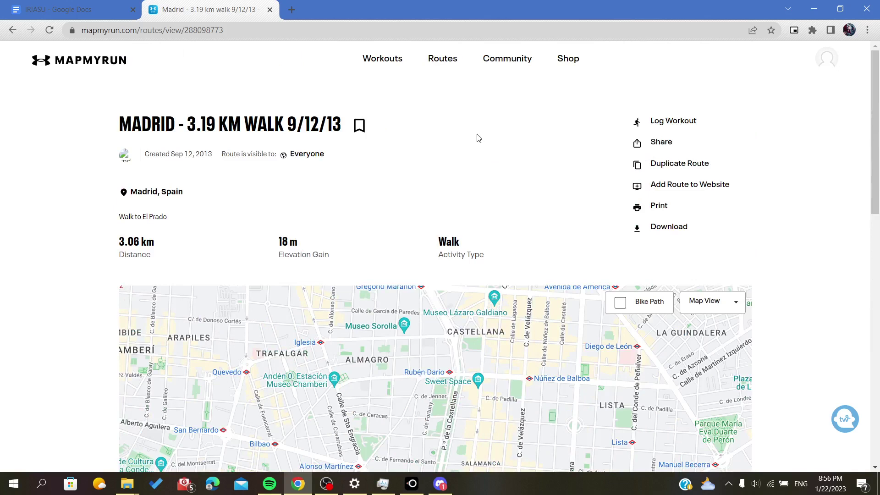
click(359, 131)
From My Routes' Bookmarked tab, copy the Madrid 3.19 km walk into the route builder
mouse_move(442, 59)
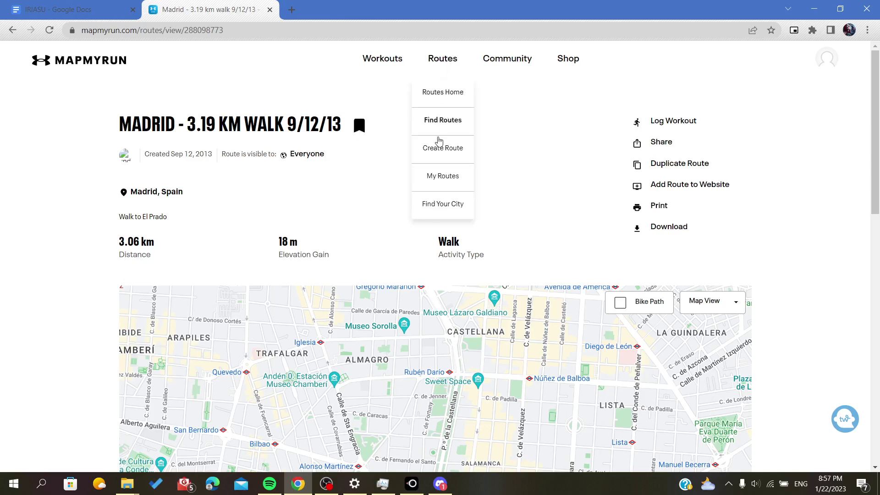
click(435, 174)
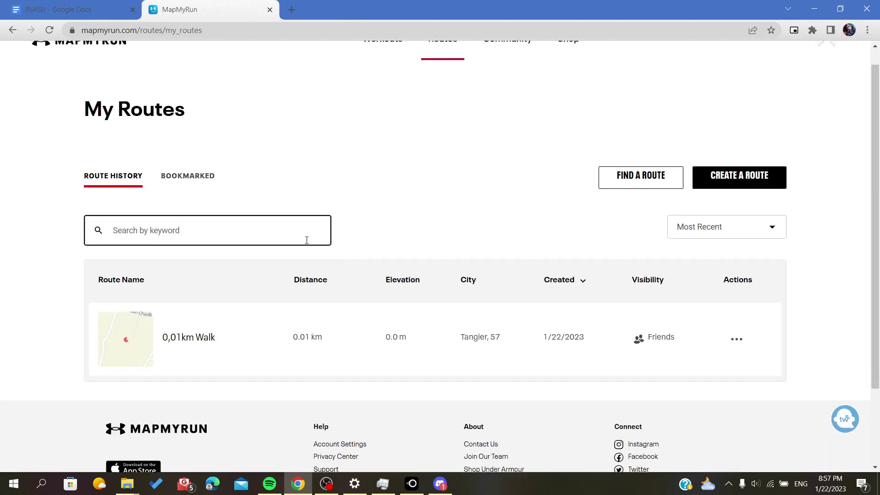
click(184, 177)
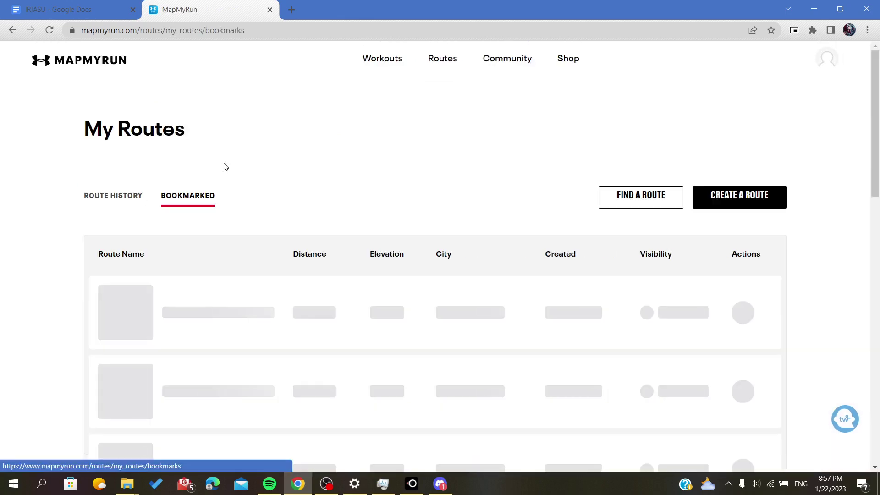
scroll(279, 208, down, 2)
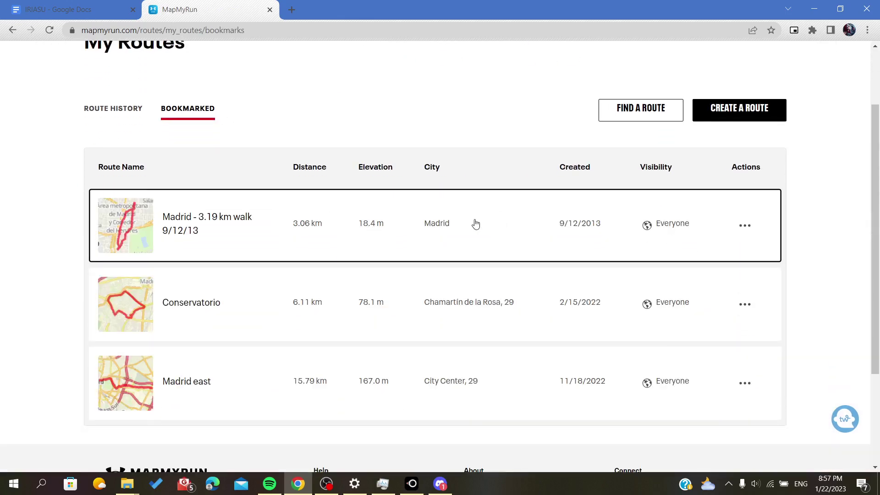
click(746, 227)
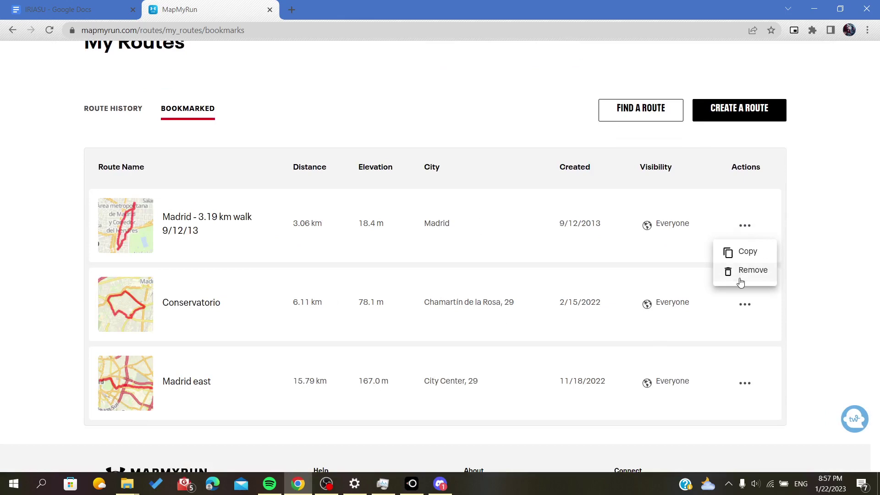
click(756, 253)
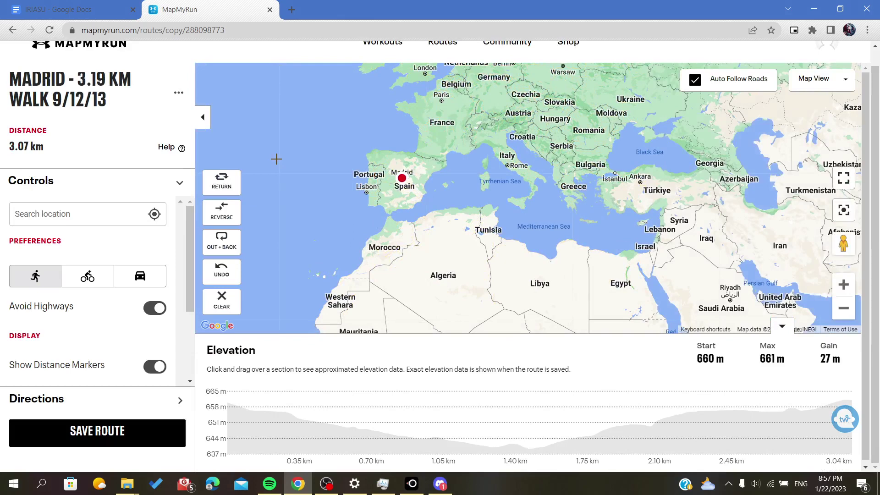
scroll(159, 117, up, 1)
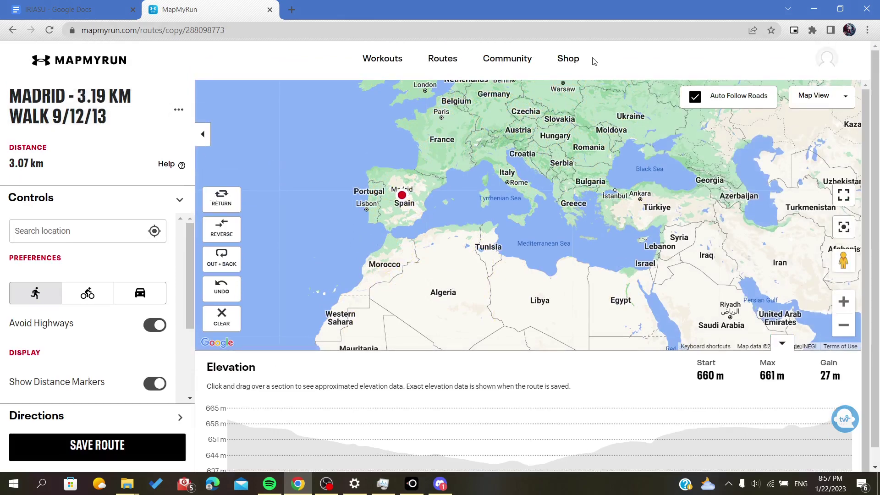